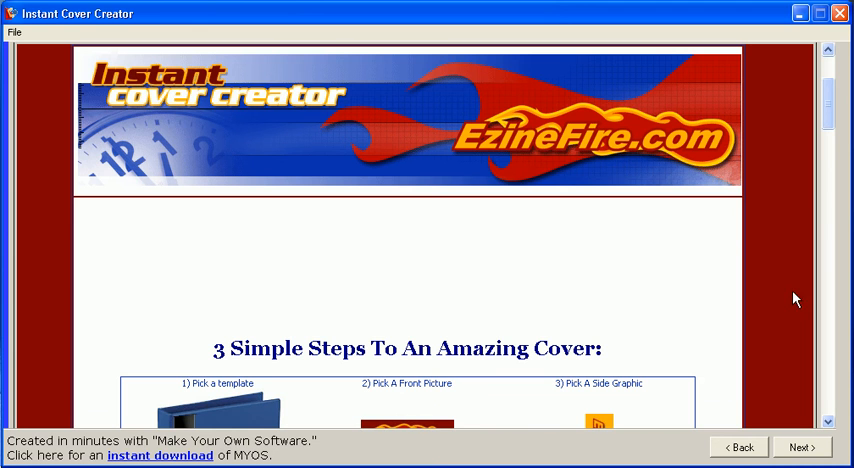
{"action": "left_click_drag", "start_coordinate": [828, 122], "coordinate": [830, 208]}
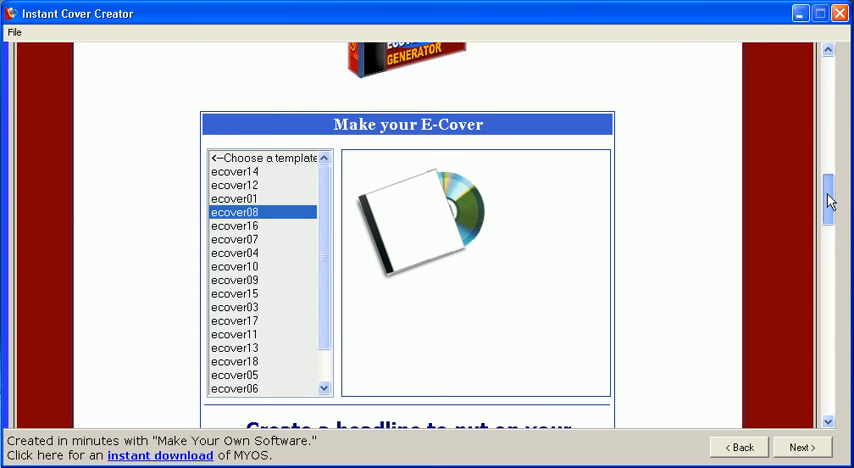
{"action": "left_click_drag", "start_coordinate": [830, 200], "coordinate": [830, 290]}
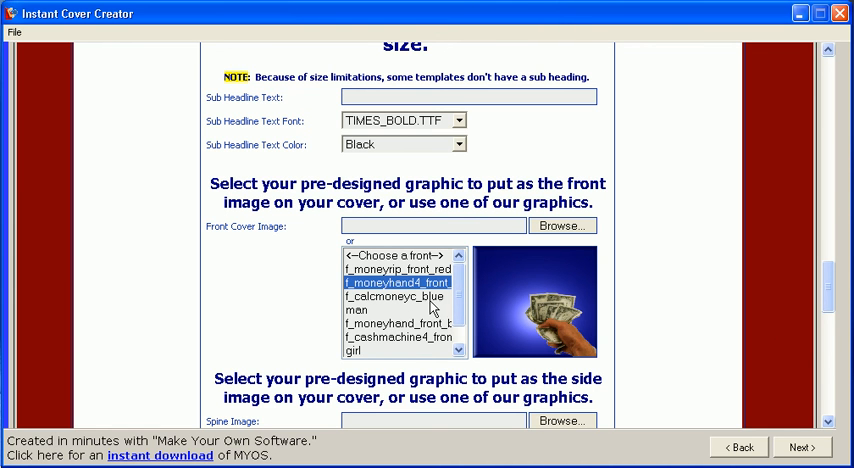
{"action": "left_click_drag", "start_coordinate": [829, 290], "coordinate": [829, 310]}
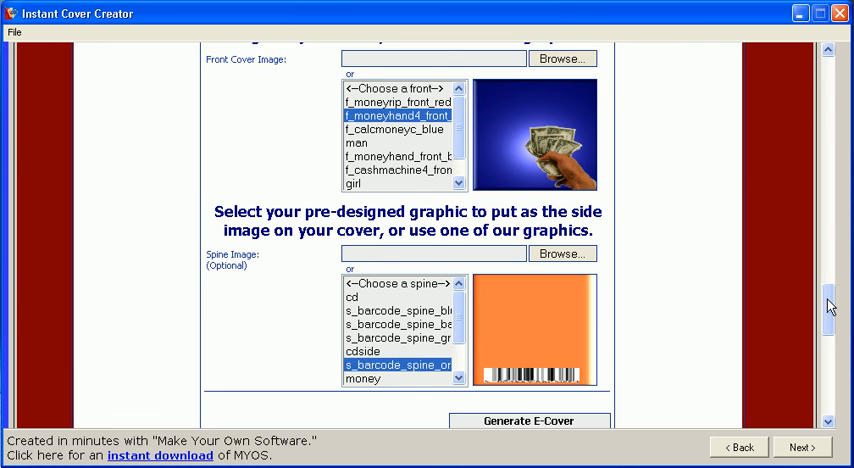
{"action": "left_click_drag", "start_coordinate": [830, 312], "coordinate": [830, 322]}
Generate the CD-case e-cover with the money-in-hand front image and orange barcode spine
{"action": "left_click", "coordinate": [557, 363]}
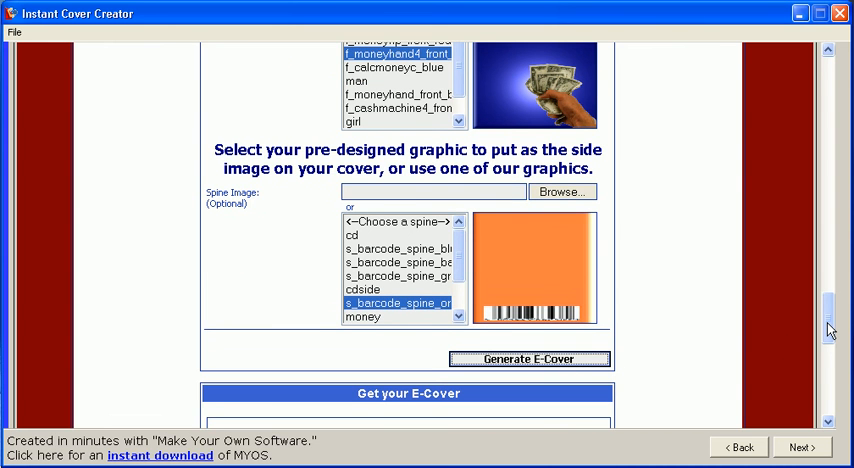
{"action": "left_click_drag", "start_coordinate": [830, 330], "coordinate": [830, 360]}
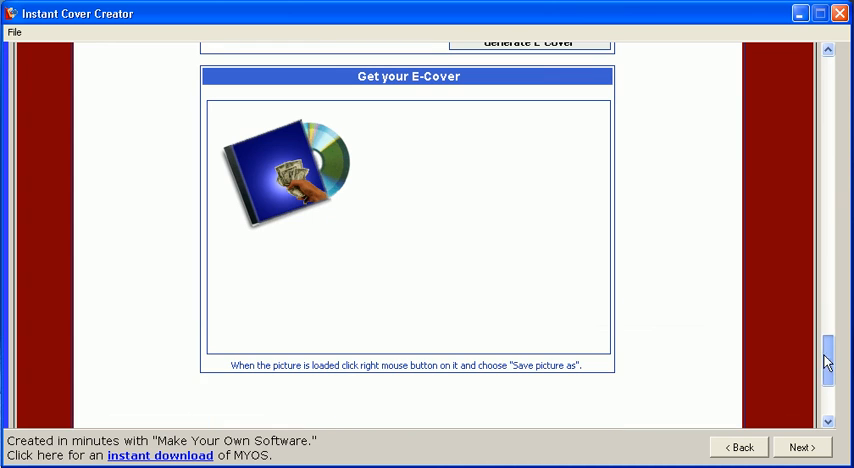